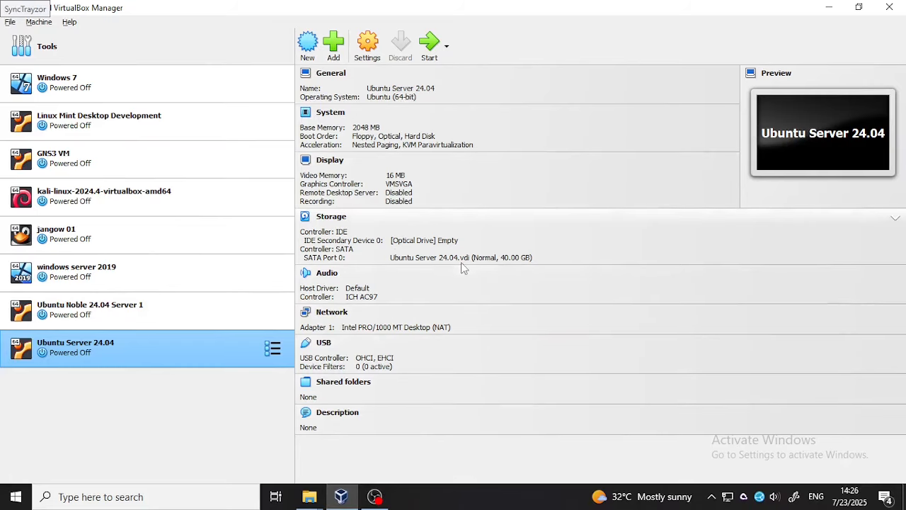
Step: Check the host-only network's adapter settings in Tools and return to the Ubuntu Server 24.04 machine's details
left_click(99, 49)
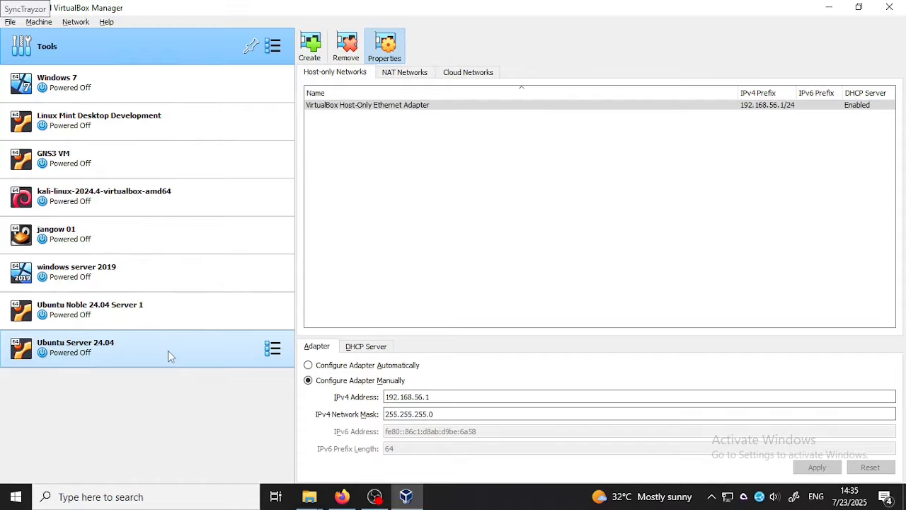
left_click(168, 350)
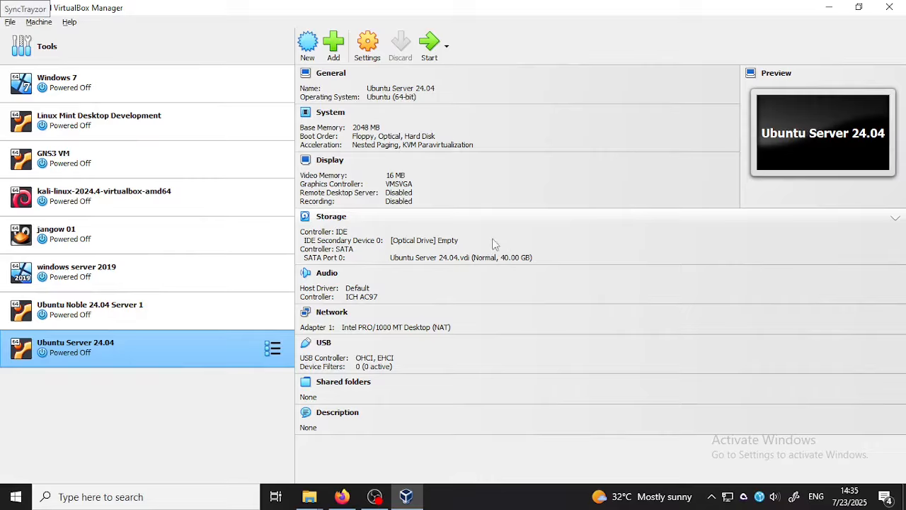
Step: Switch to Firefox and look through the YouTube results for installing Ubuntu Server 24 on VirtualBox
left_click(342, 498)
scroll(460, 211, "down", 3)
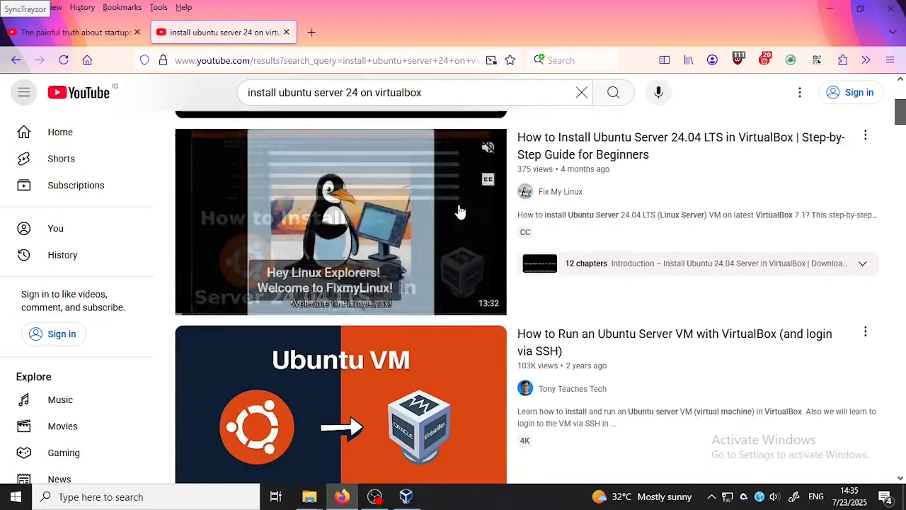
scroll(460, 211, "up", 3)
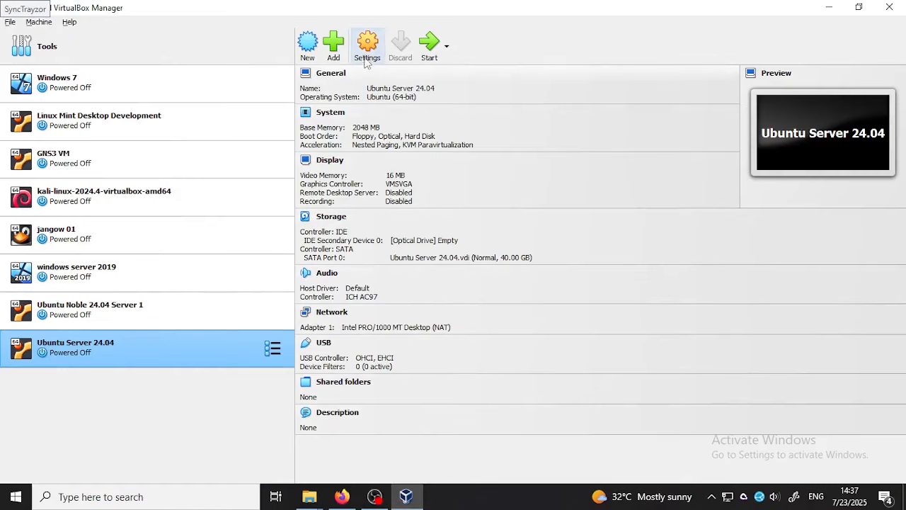
Step: Enable network Adapter 2 on the Ubuntu Server 24.04 machine and attach it to Host-only Adapter
left_click(366, 56)
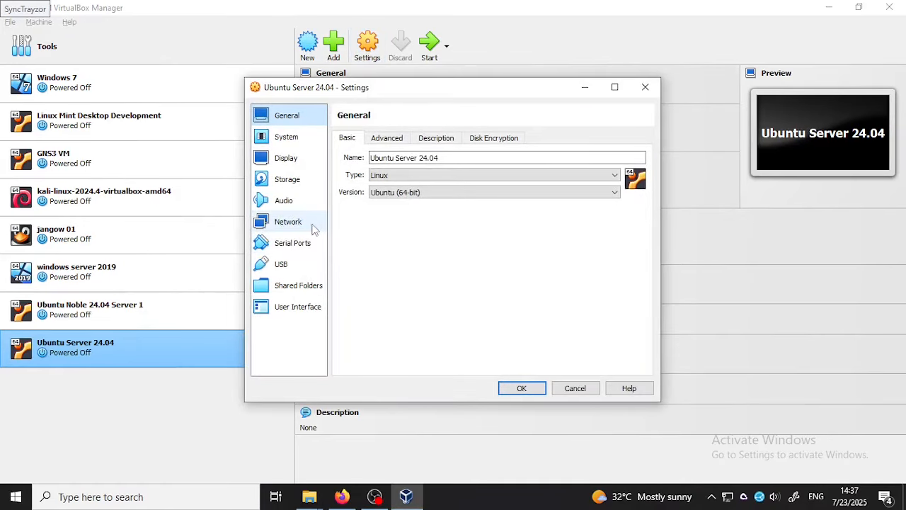
left_click(314, 227)
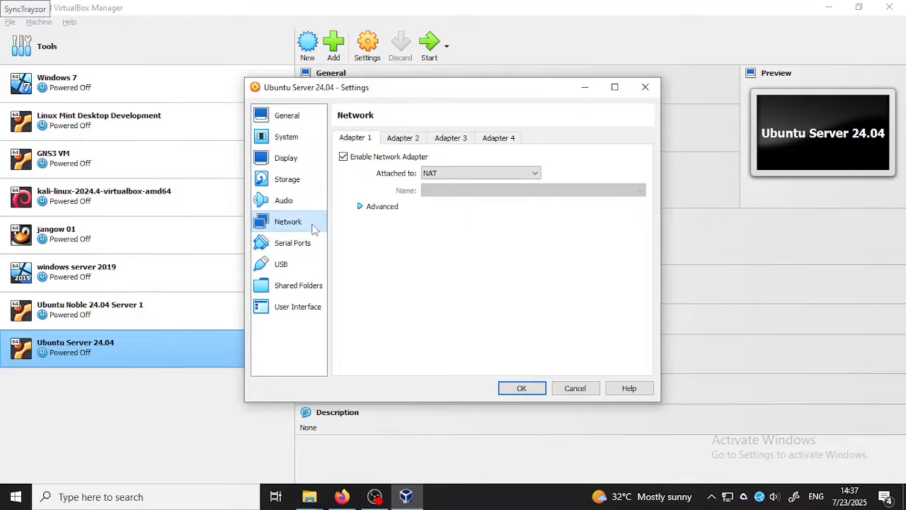
left_click(402, 138)
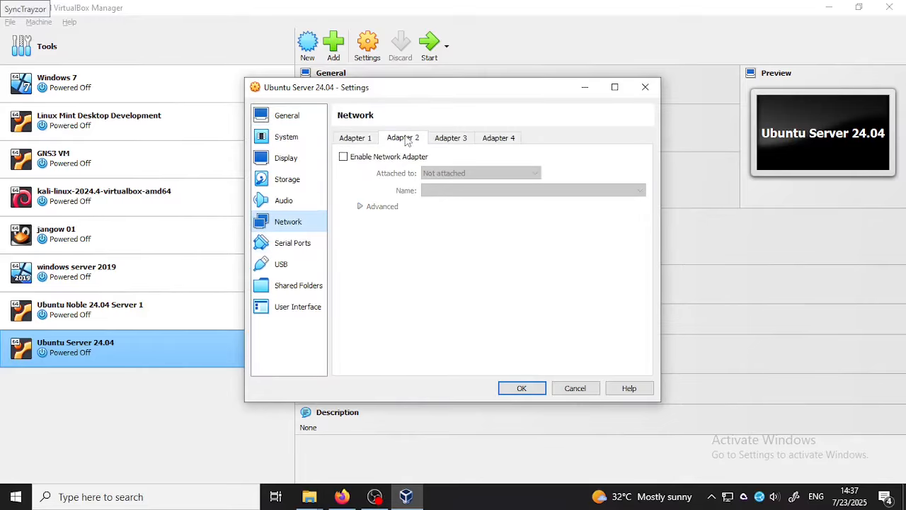
left_click(344, 159)
left_click(455, 175)
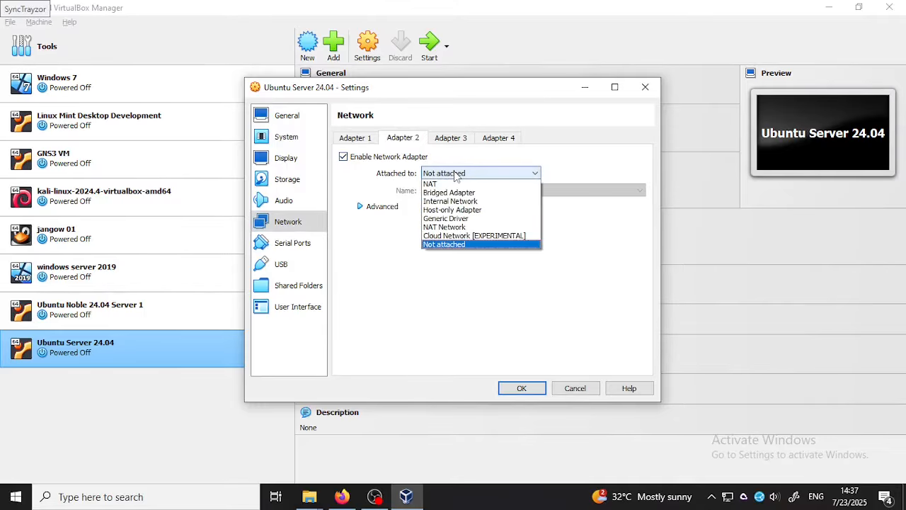
left_click(464, 210)
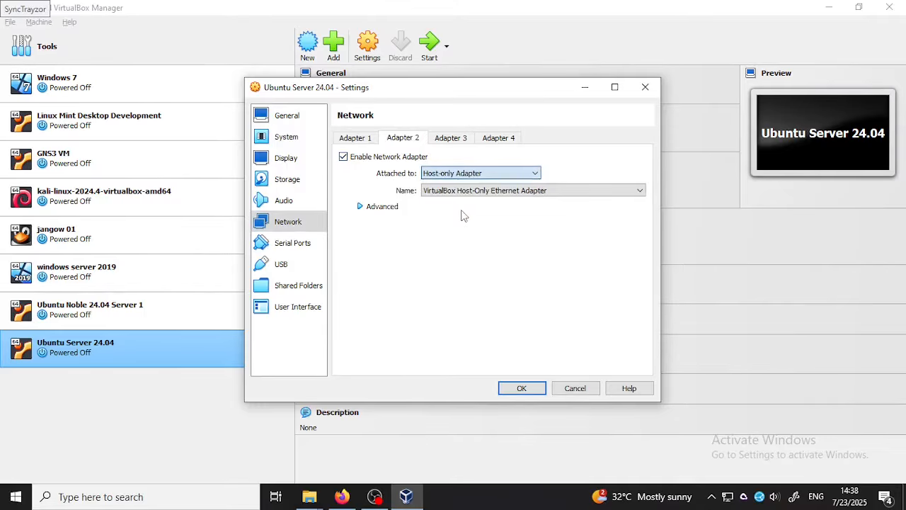
left_click(522, 388)
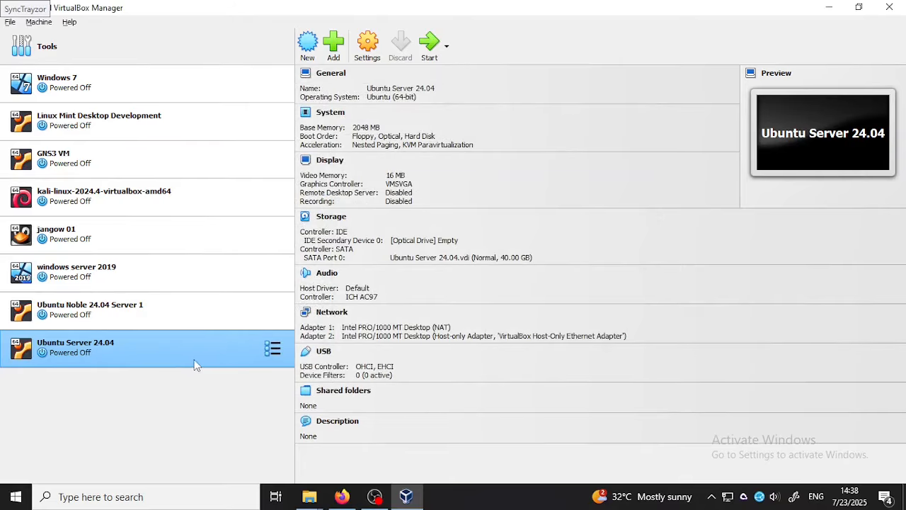
Step: Start the Ubuntu Server 24.04 machine and log in as student with the account password
left_click(429, 50)
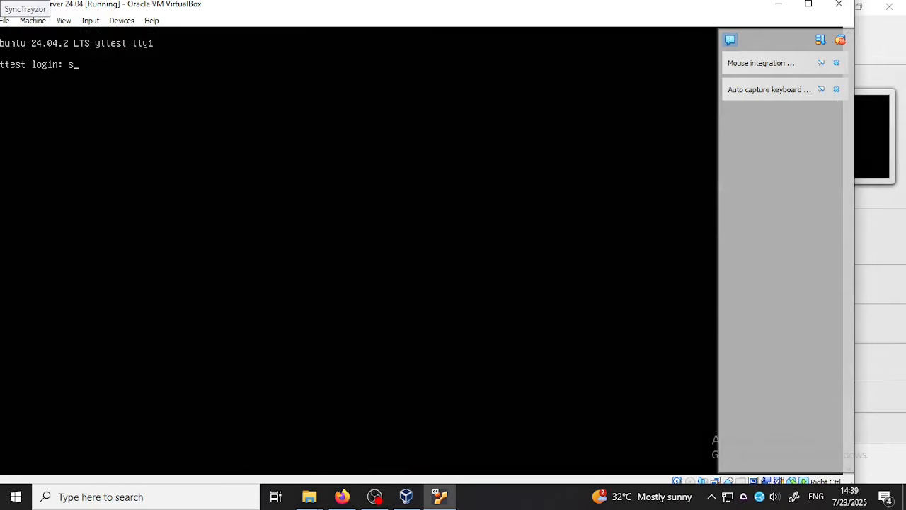
type("tudent")
key("Return")
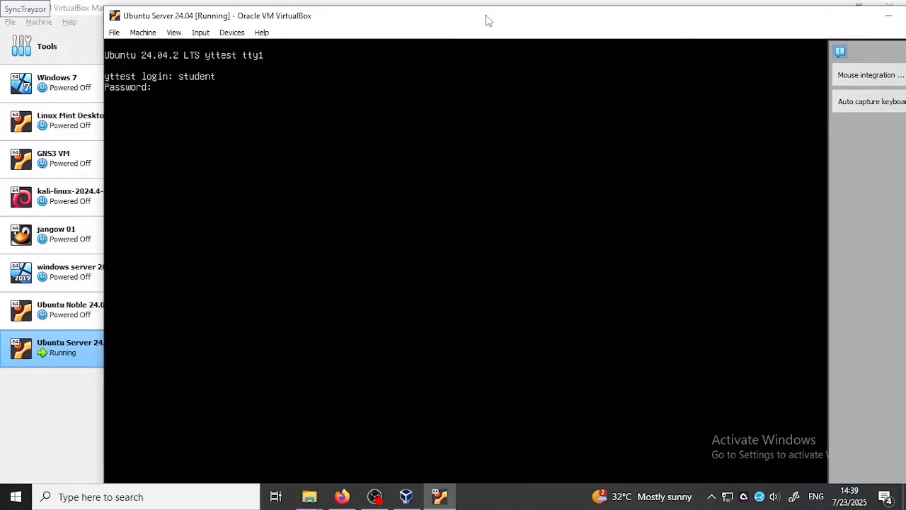
key("Return")
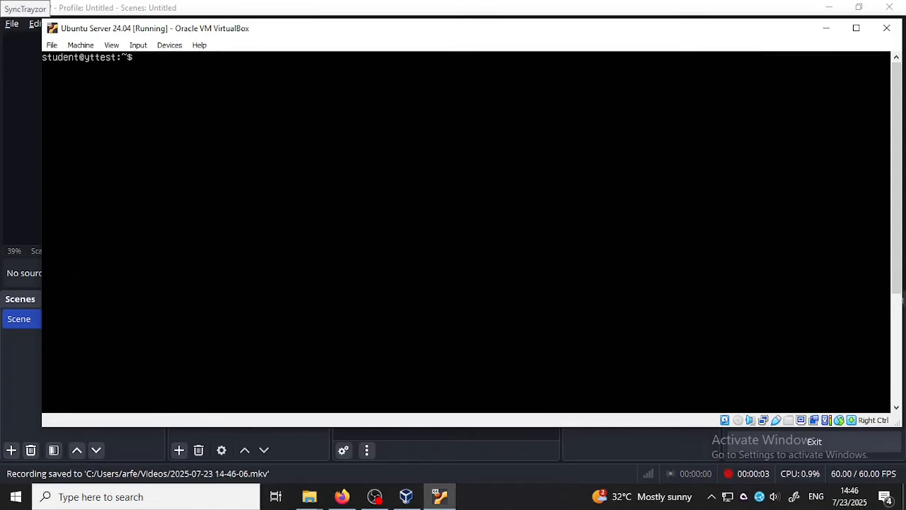
Step: List the server's network interfaces and addresses with ip a
type("ip")
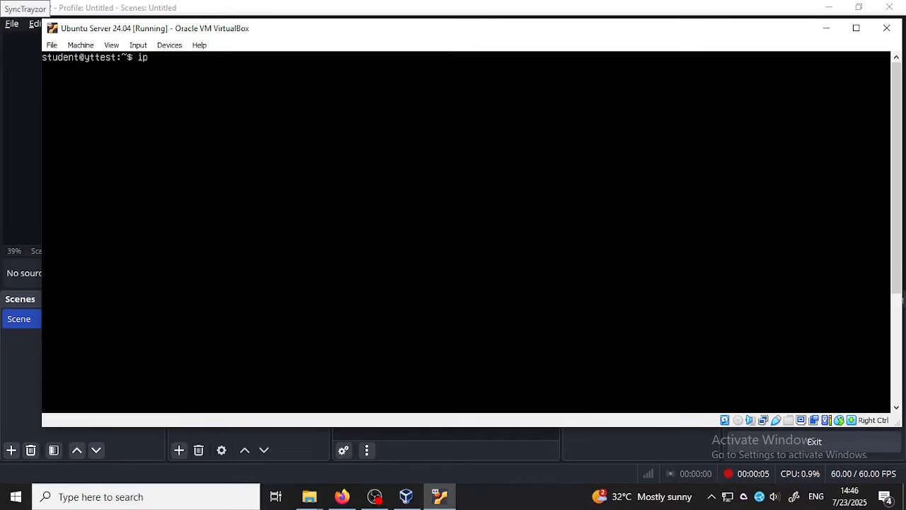
type(" a")
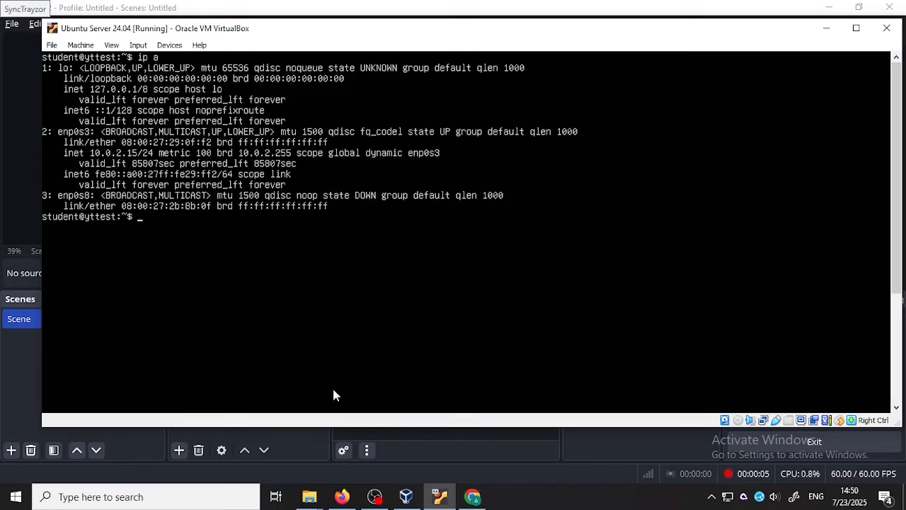
Step: Open /etc/netplan/50-cloud-init.yaml in nano with sudo
type("sudo nano /etc/")
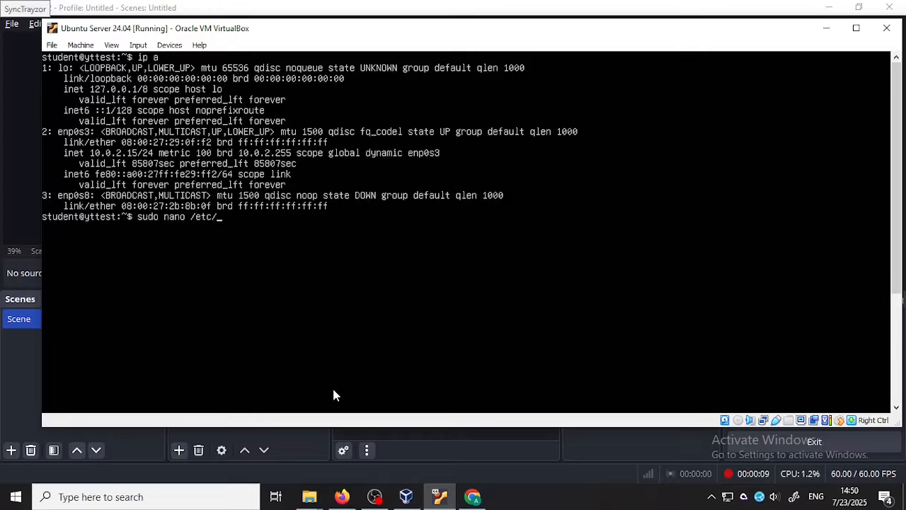
type("netplan/50-cloud-")
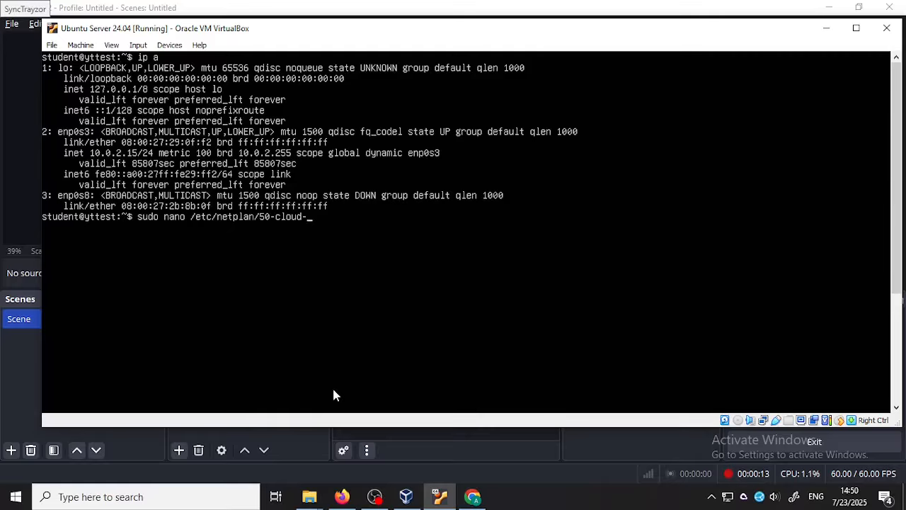
type("init.yaml")
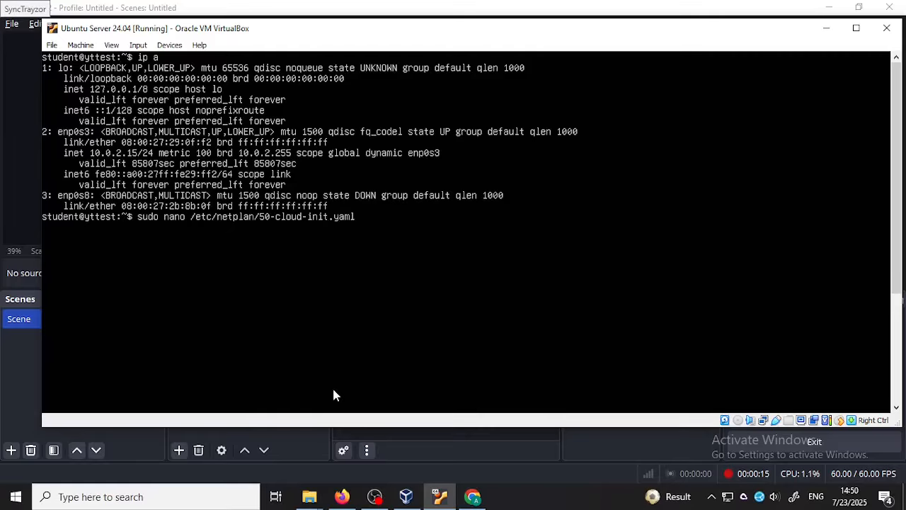
key("Return")
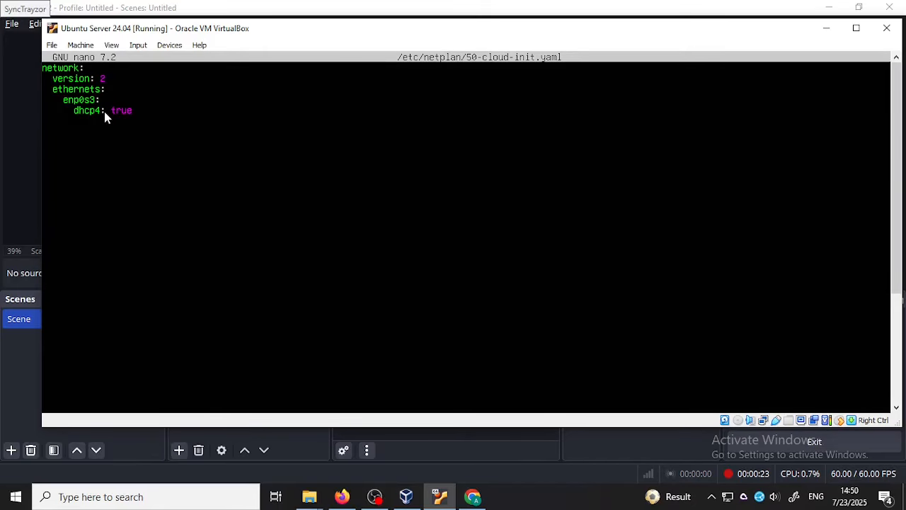
Step: Add an enp0s8 entry with dhcp4: false under ethernets, following the reference configuration on the Notion page in Chrome
left_click(483, 499)
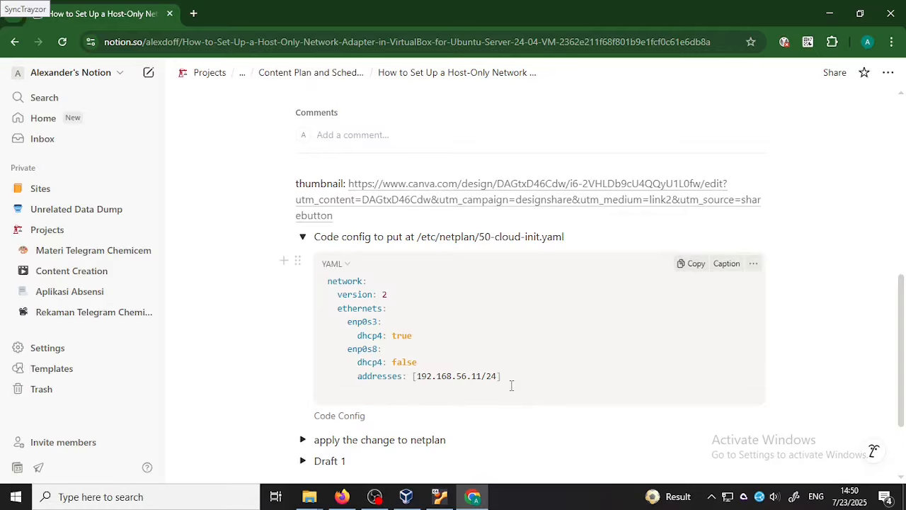
key("alt+Tab")
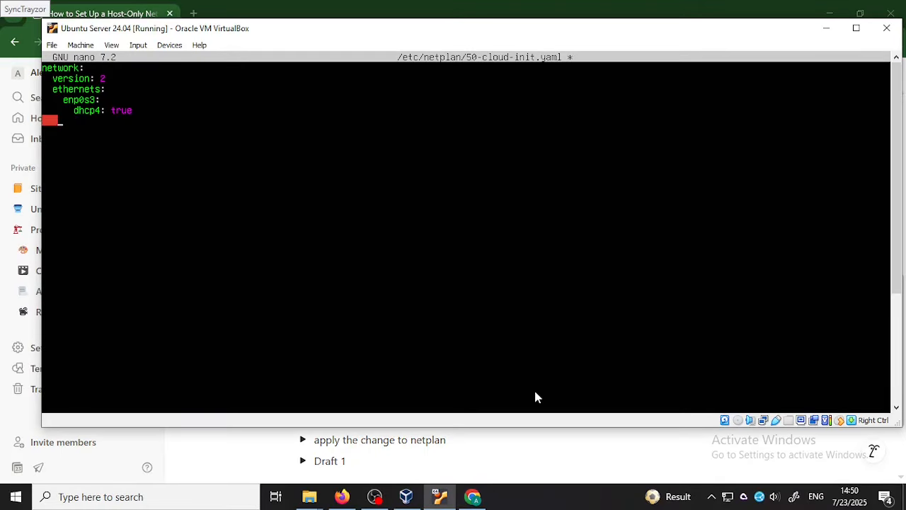
type("enp0s8:")
key("Return")
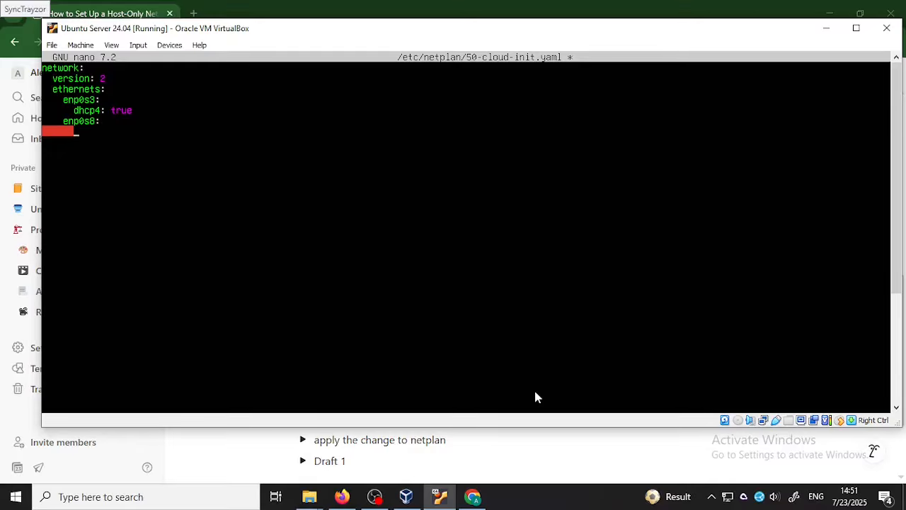
type("dhcp")
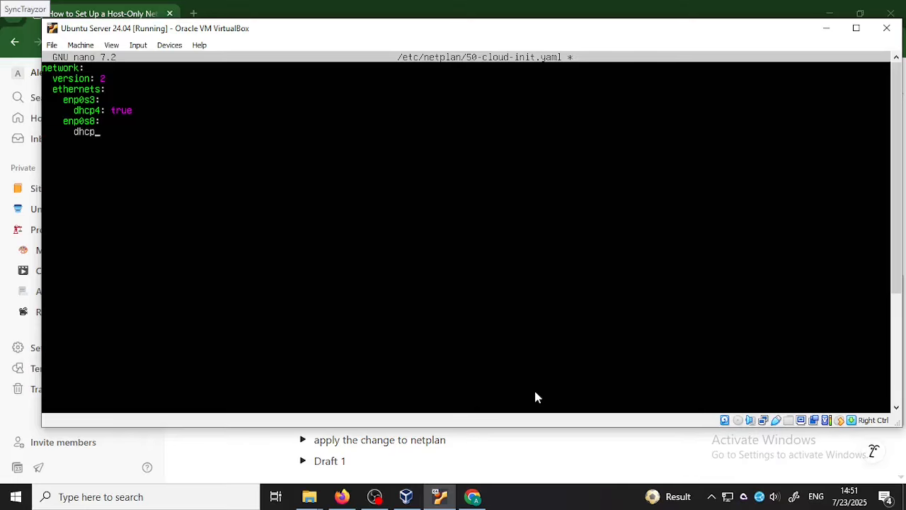
type("4: false")
key("Return")
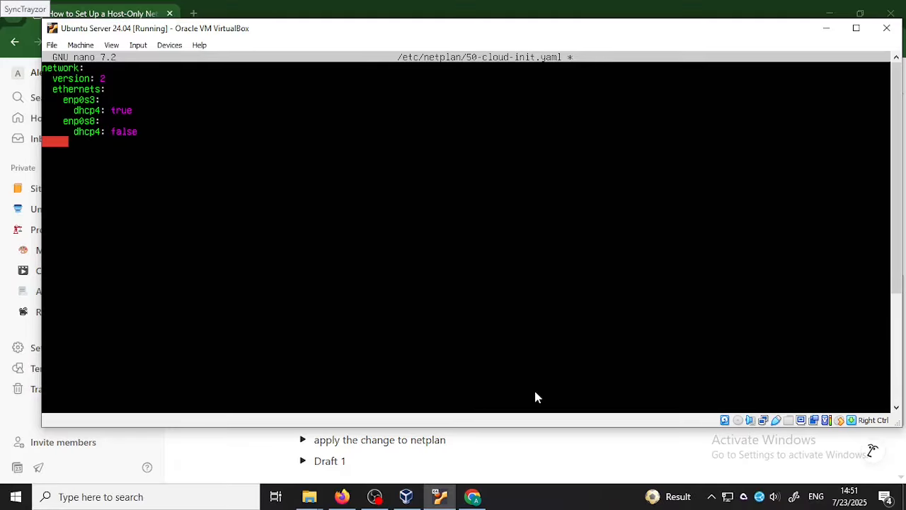
Step: Add the line addresses: [192.168.56.11/24] under enp0s8, aligned with its dhcp4 line
key("BackSpace")
key("BackSpace")
key("alt+Tab")
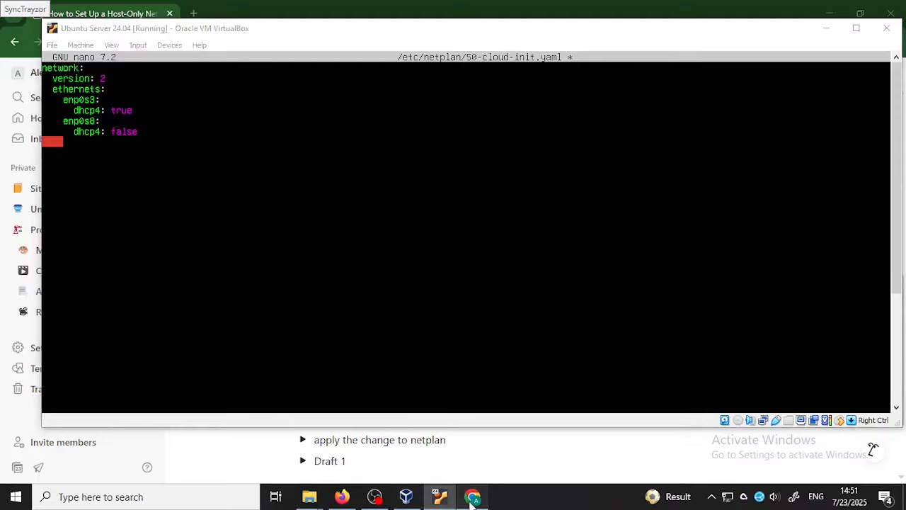
key("alt+Tab")
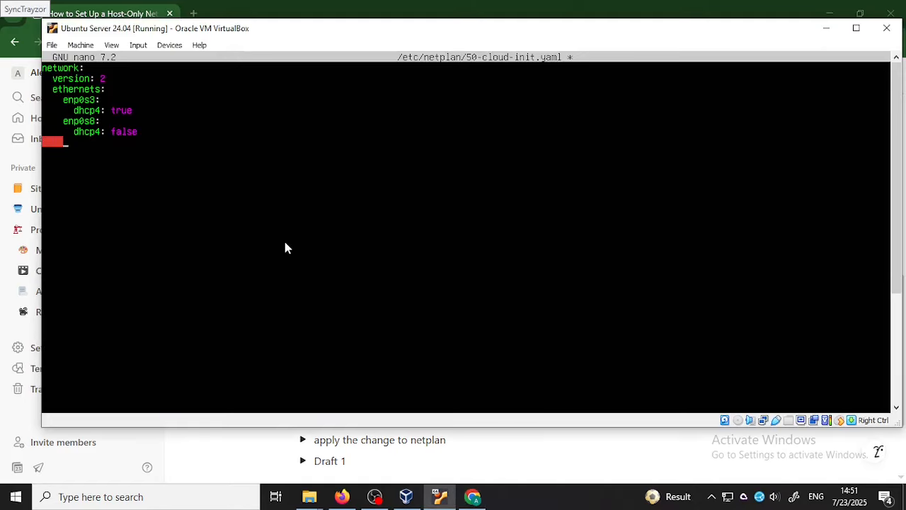
type("add")
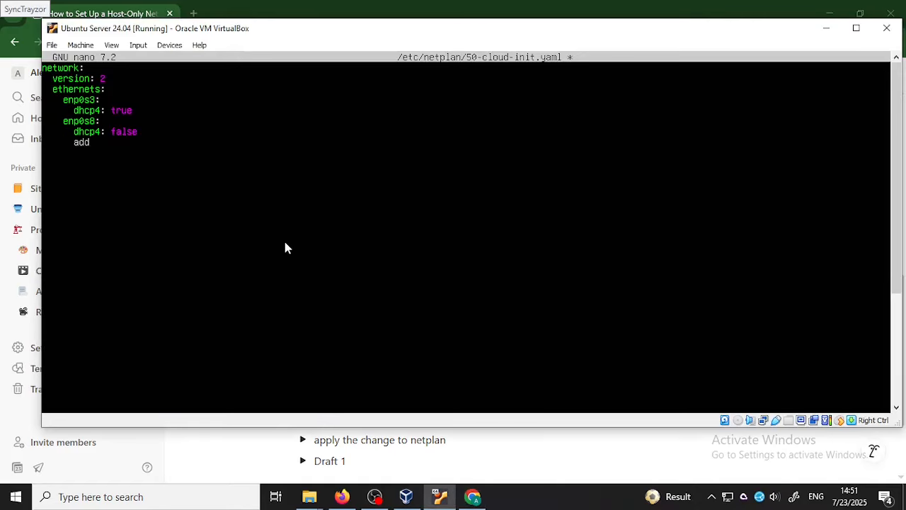
type("resses: [192.168.")
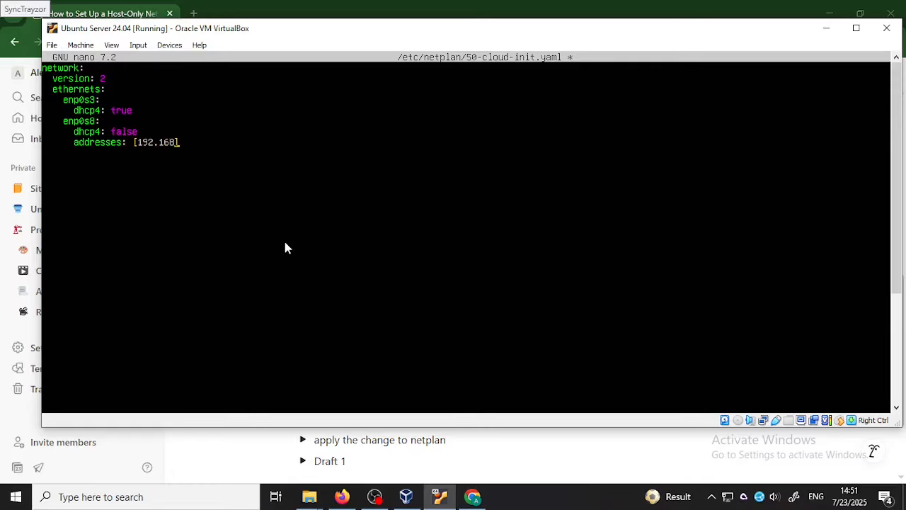
type("56.11/24")
Step: Save the netplan configuration under its existing file name and exit nano
left_click_drag(896, 177, 887, 299)
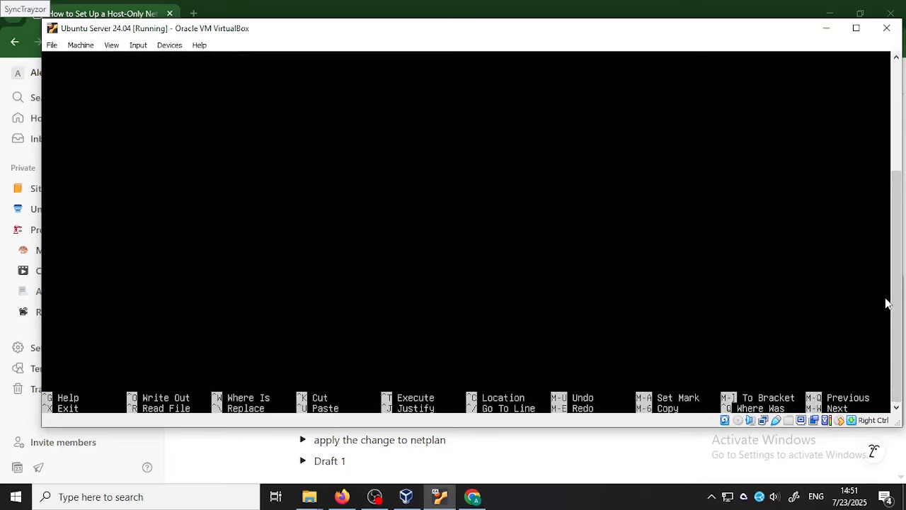
key("ctrl+o")
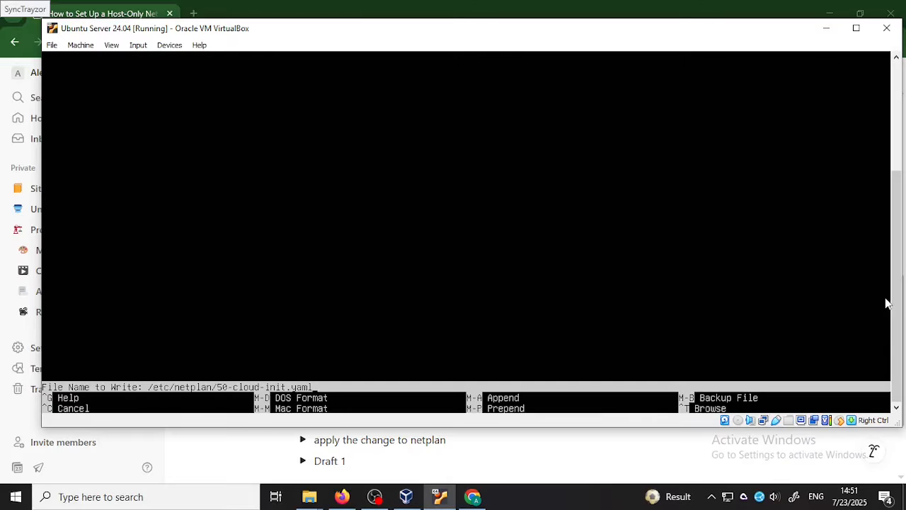
key("Return")
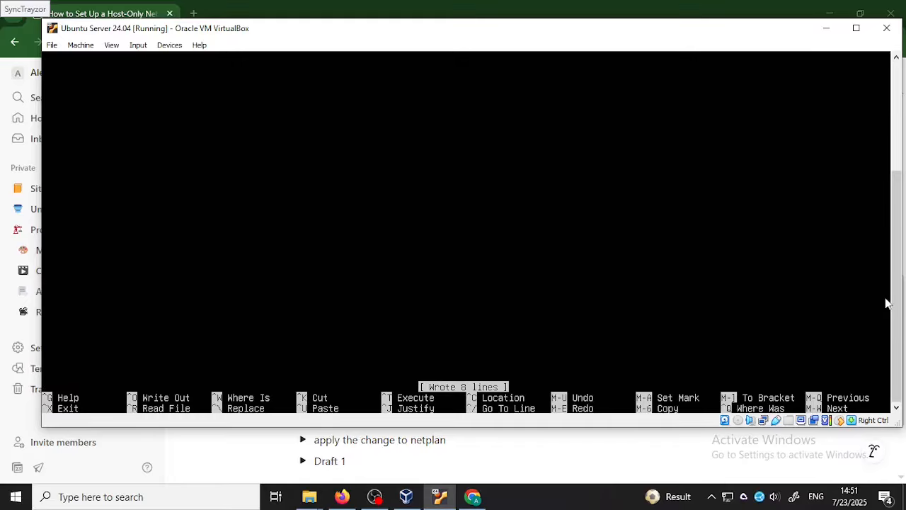
key("ctrl+x")
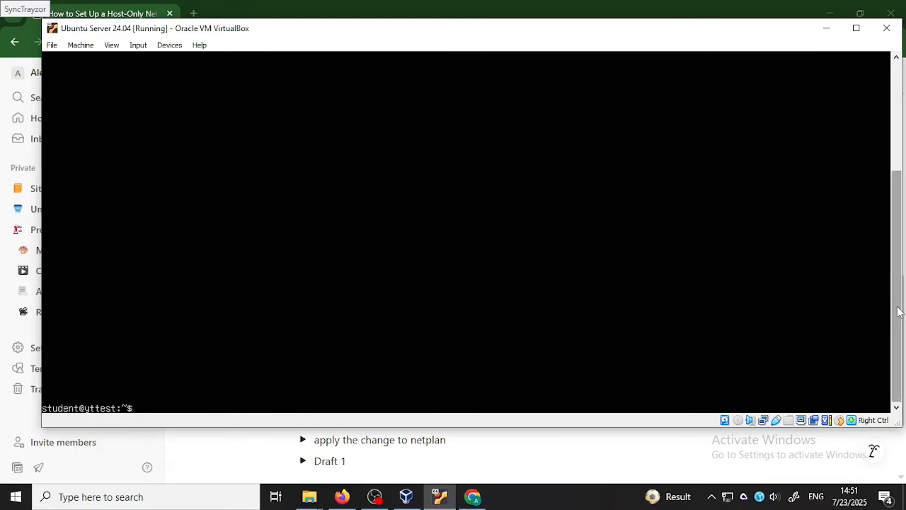
Step: Clear the terminal and reopen /etc/netplan/50-cloud-init.yaml in nano with sudo to review the enp0s8 configuration
left_click_drag(899, 311, 905, 146)
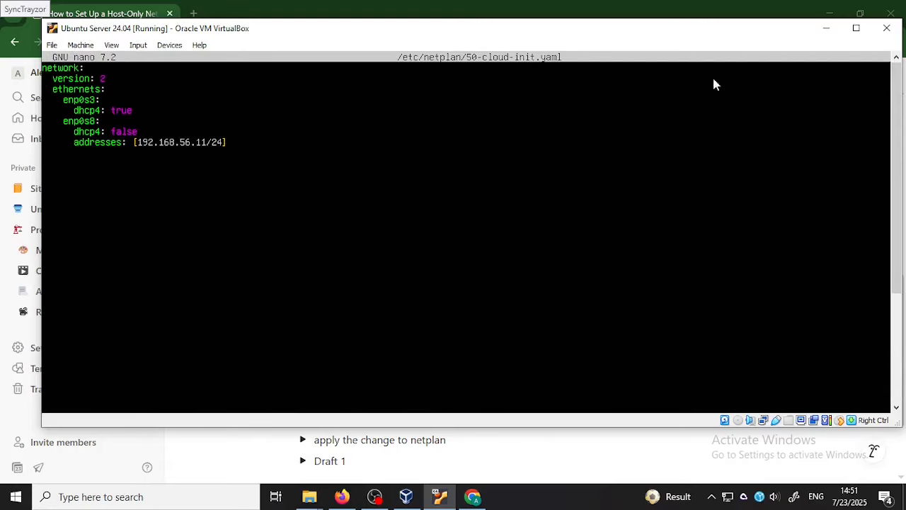
key("ctrl+l")
key("Up")
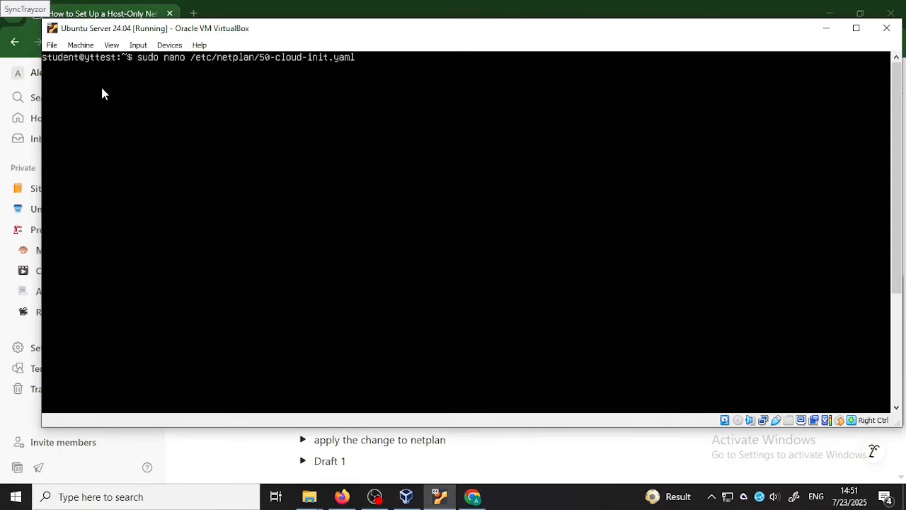
key("Return")
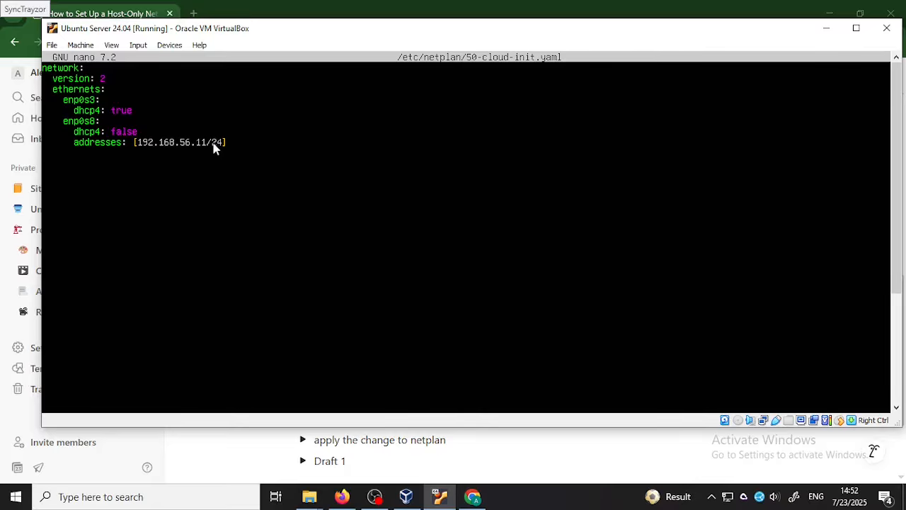
Step: Check the host-only adapter's IPv4 address and network mask in VirtualBox Manager against the netplan address, and return to the Ubuntu Server VM
left_click(406, 496)
left_click(44, 48)
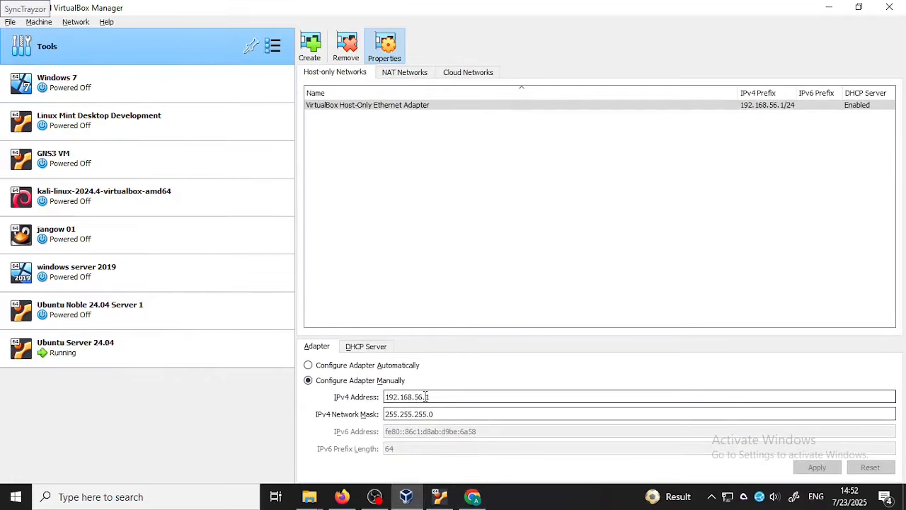
left_click(439, 417)
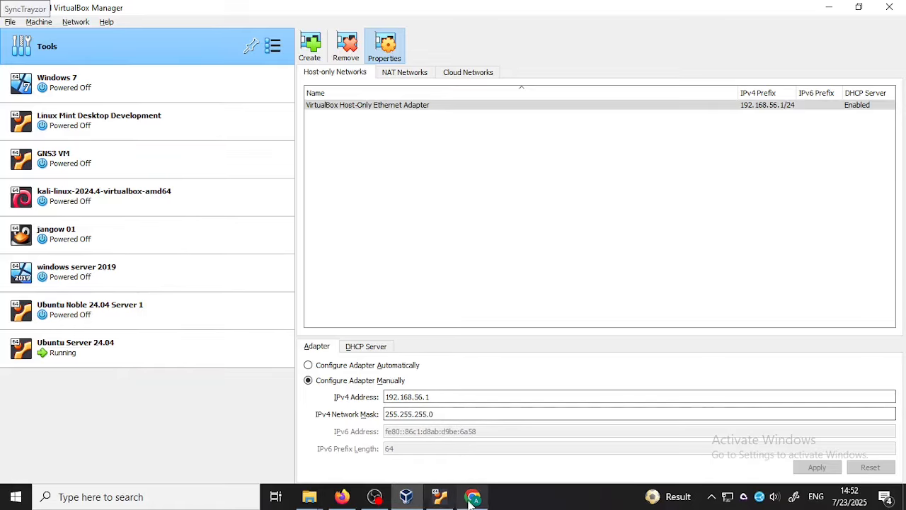
left_click(440, 498)
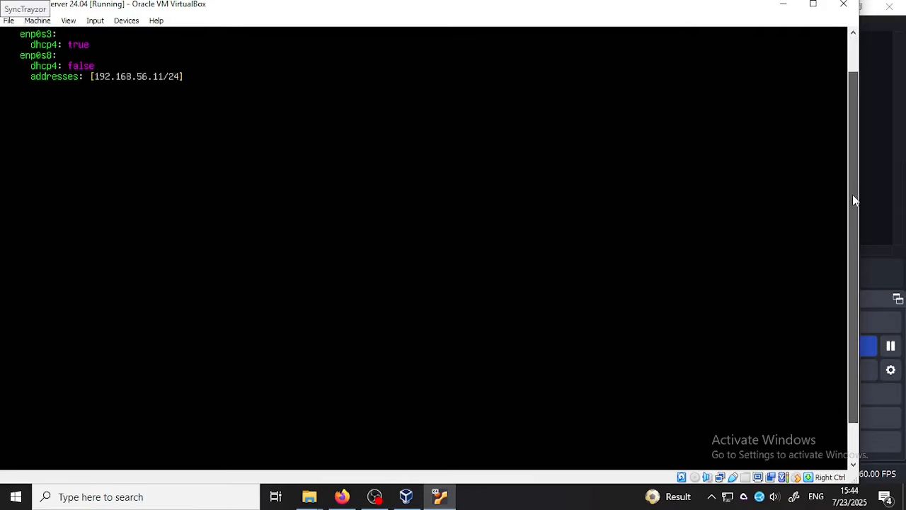
Step: Erase the leftover nano command from the Ubuntu Server VM's shell prompt
left_click_drag(852, 196, 845, 283)
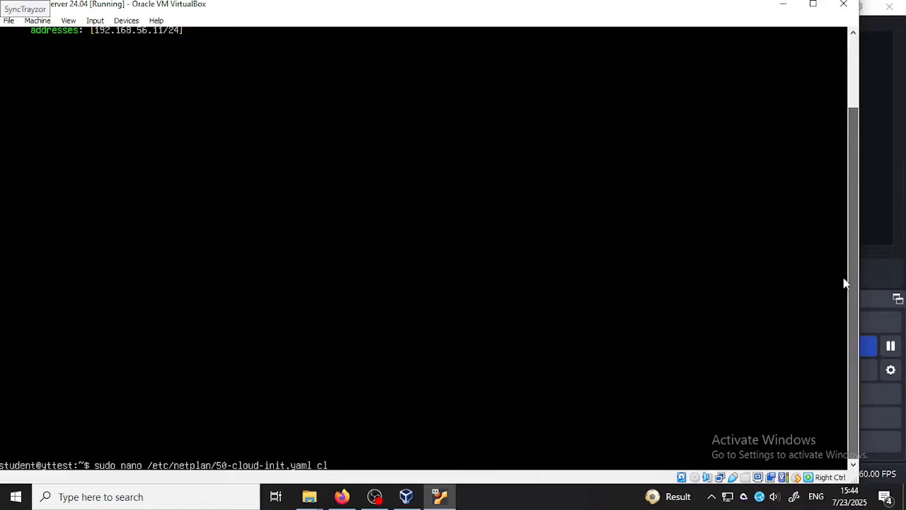
key("BackSpace")
key("BackSpace")
key("BackSpace")
key("BackSpace")
key("BackSpace")
key("BackSpace")
key("BackSpace")
key("BackSpace")
key("BackSpace")
key("BackSpace")
key("BackSpace")
key("BackSpace")
key("BackSpace")
key("BackSpace")
key("BackSpace")
key("BackSpace")
key("BackSpace")
key("BackSpace")
key("BackSpace")
key("BackSpace")
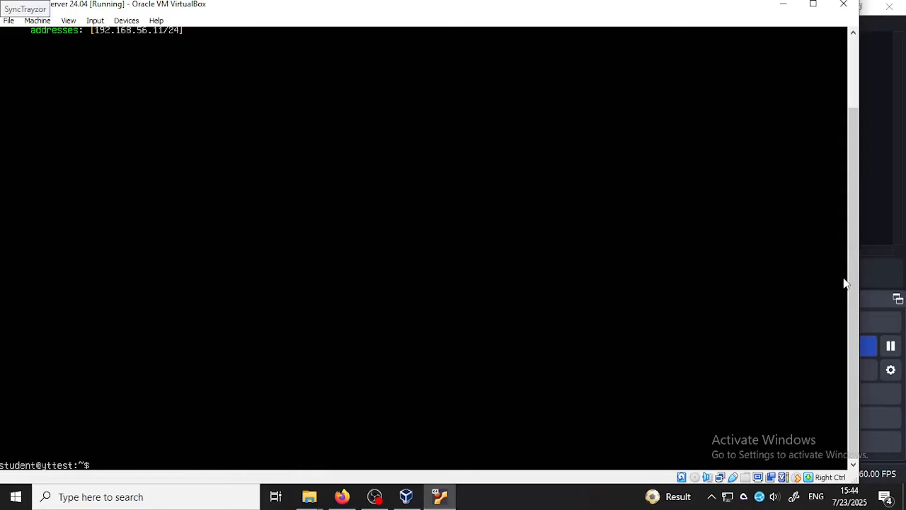
Step: Apply the edited network configuration by running sudo netplan apply
type("suddo")
key("BackSpace")
key("BackSpace")
type("o netplan apply")
key("Return")
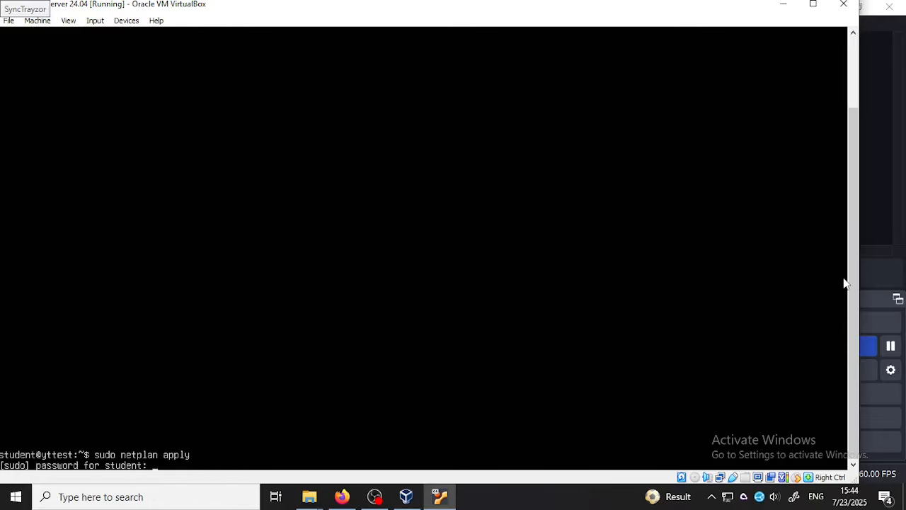